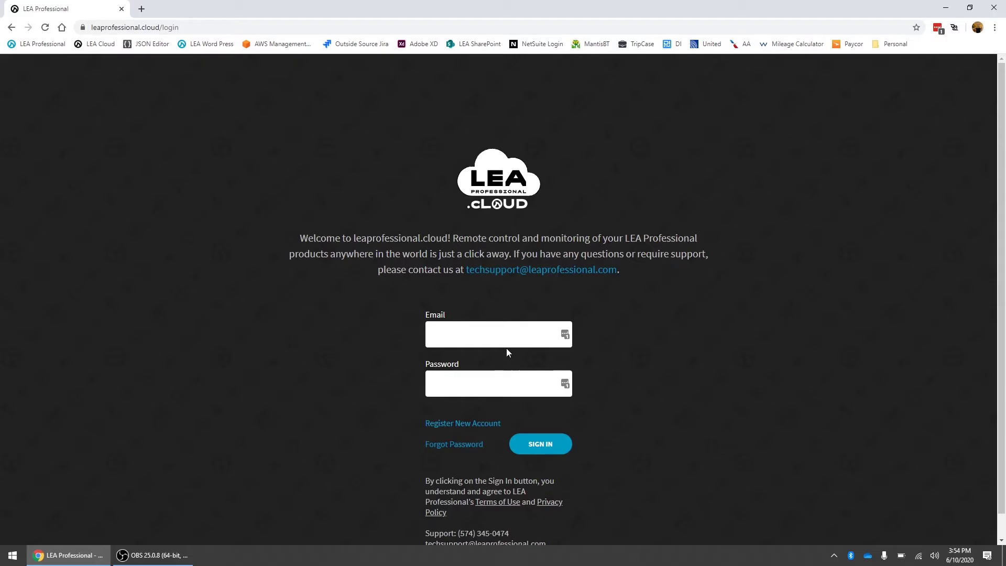
Sign in to LEA Professional Cloud with the saved LastPass login and open the Venues list.
left_click(566, 337)
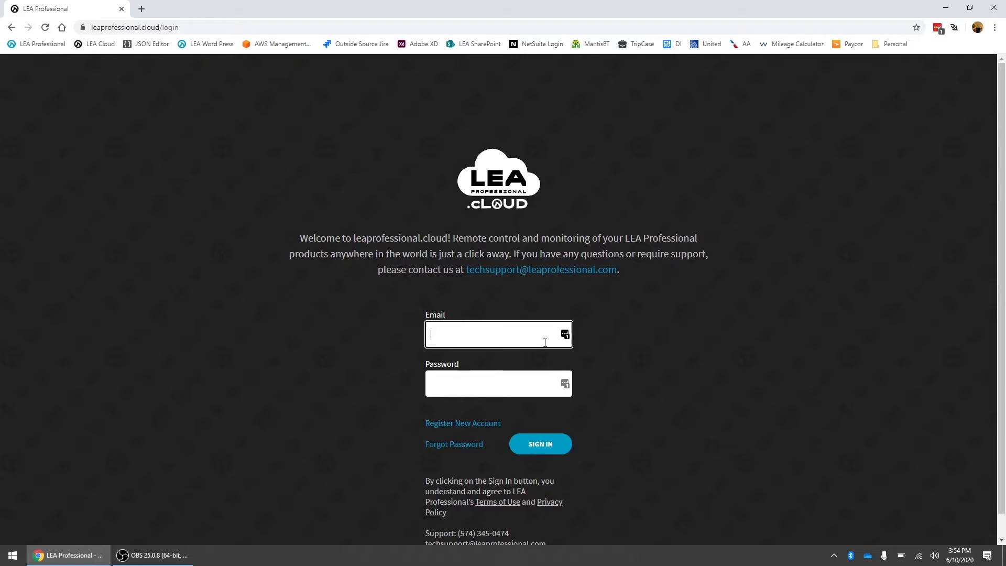
left_click(565, 335)
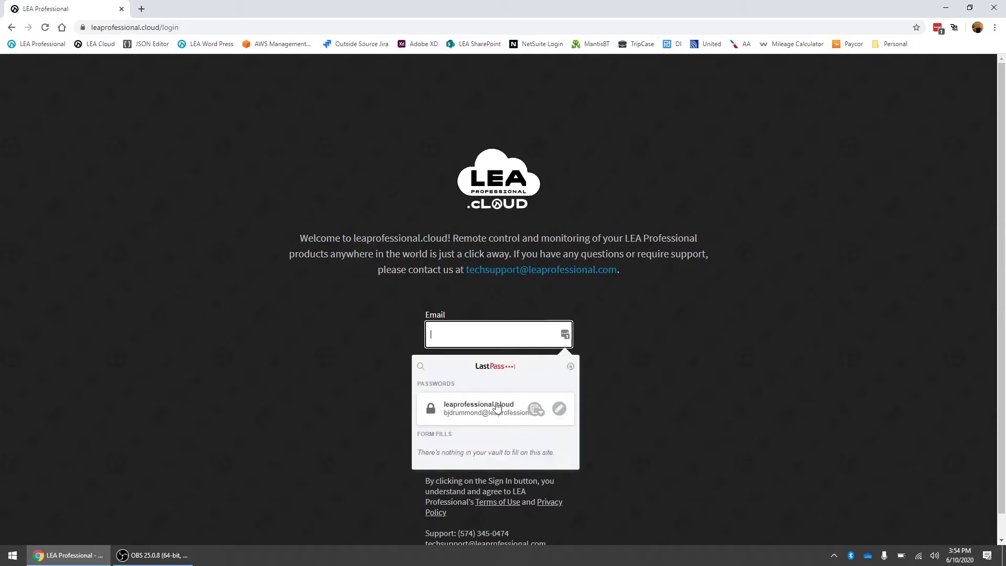
left_click(488, 403)
left_click(526, 445)
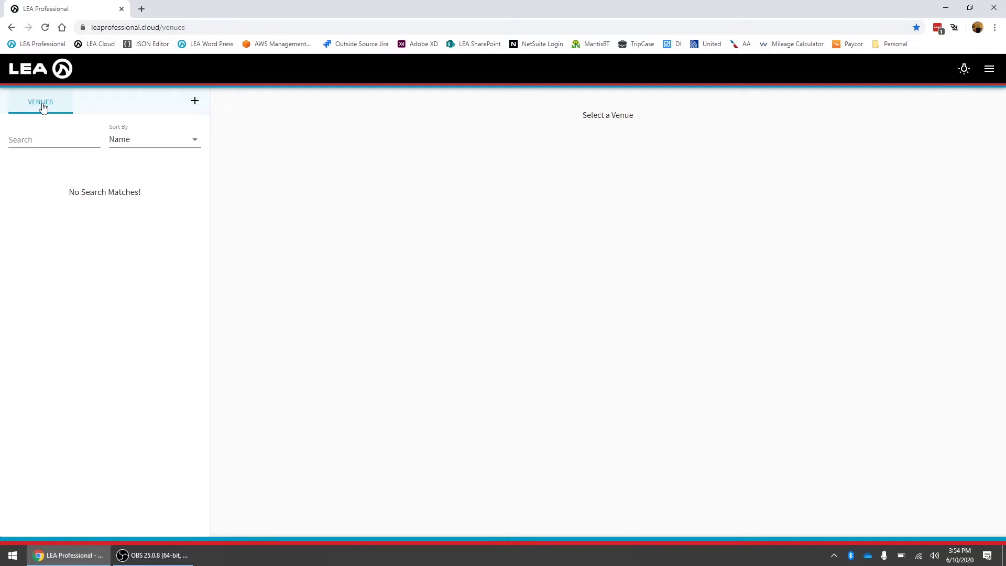
left_click(42, 105)
Add a new venue named 'My Desk' through the Add Venue form.
left_click(196, 102)
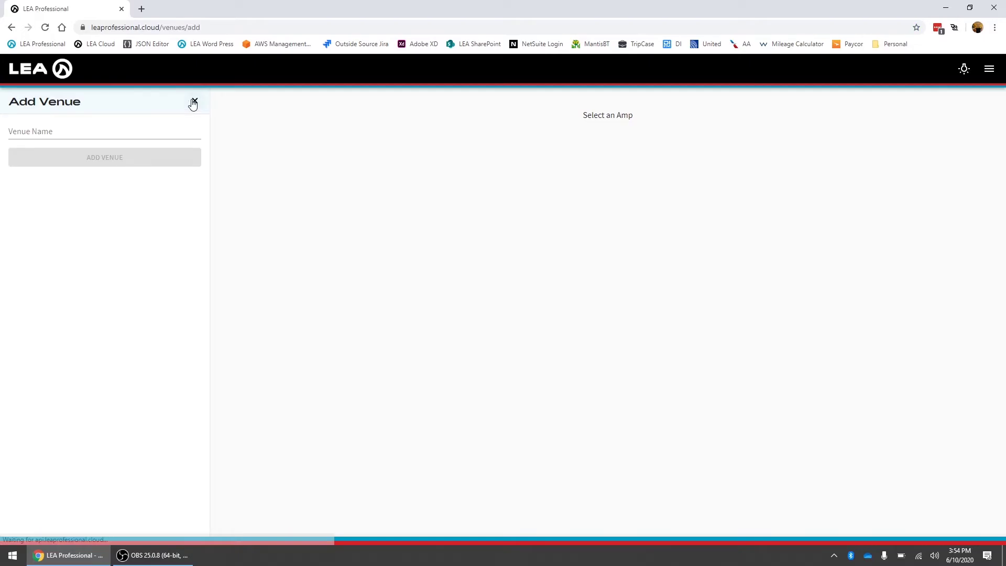
left_click(95, 133)
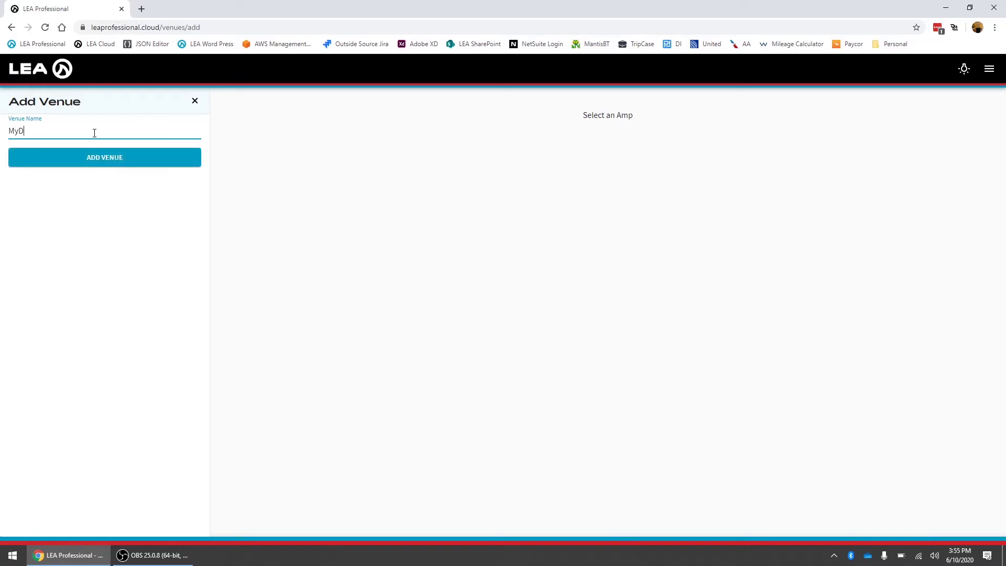
type("e")
type("Desk")
left_click(93, 162)
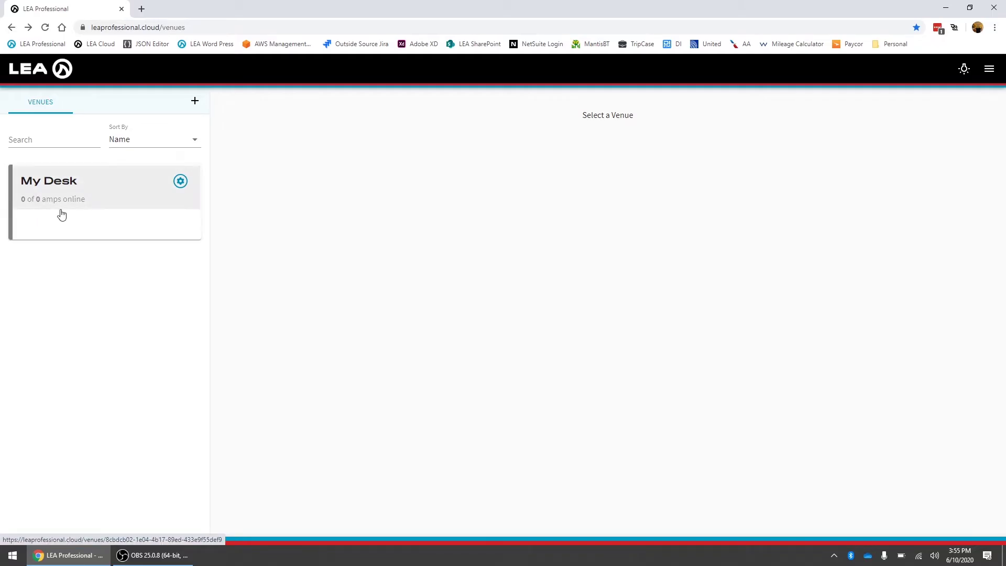
Copy the My Desk venue's amp registration token and open a new browser tab.
left_click(90, 188)
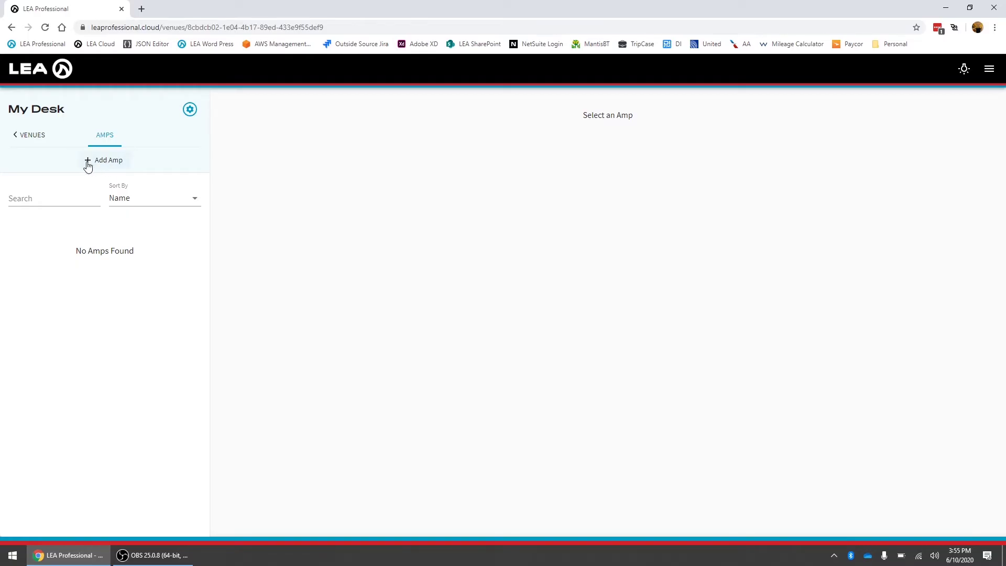
left_click(107, 162)
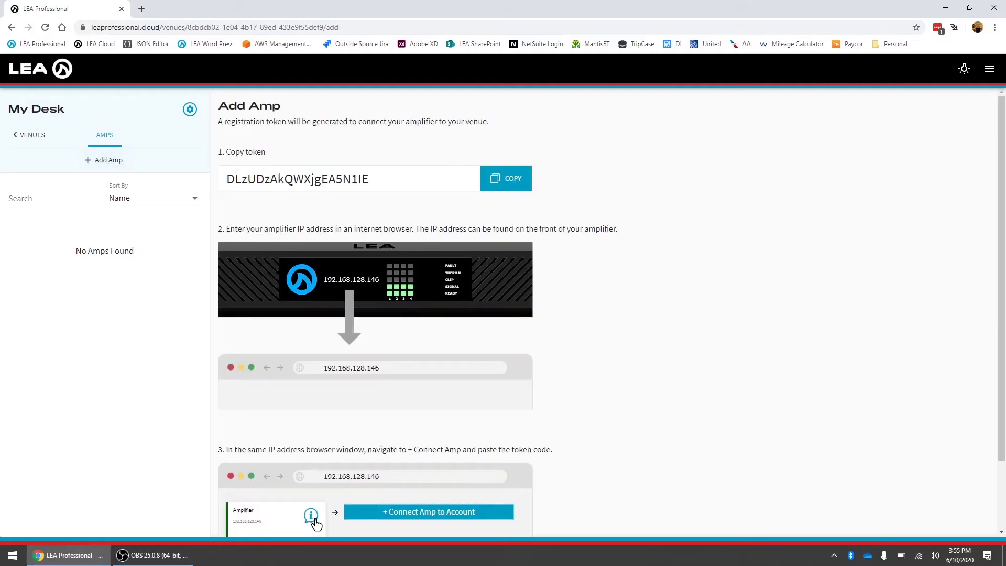
left_click(506, 181)
key("ctrl+t")
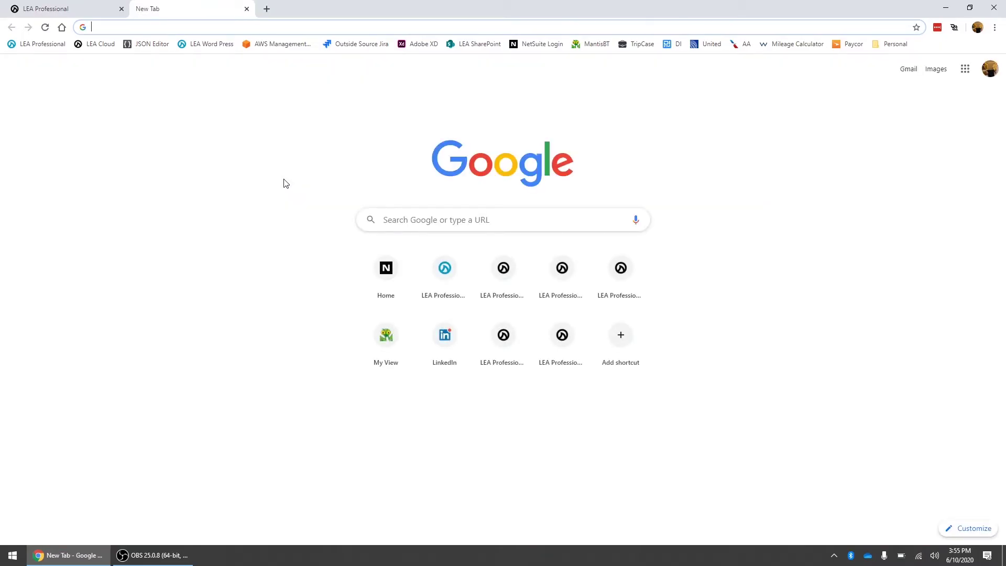
Load the amplifier web UI at 10.8.2.59 and filter its amp list by 'bjd'.
type("10.8.2.")
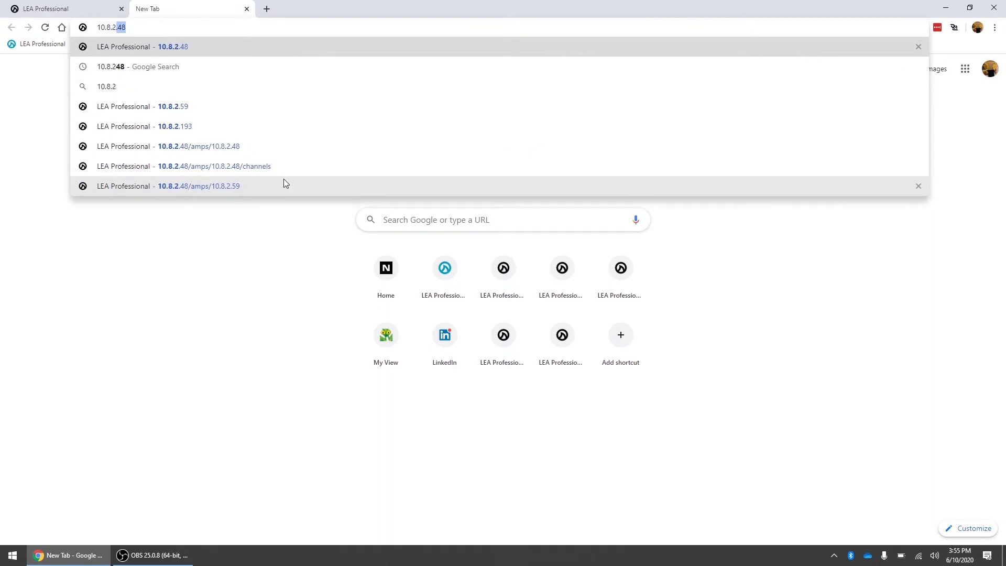
type("59/amps")
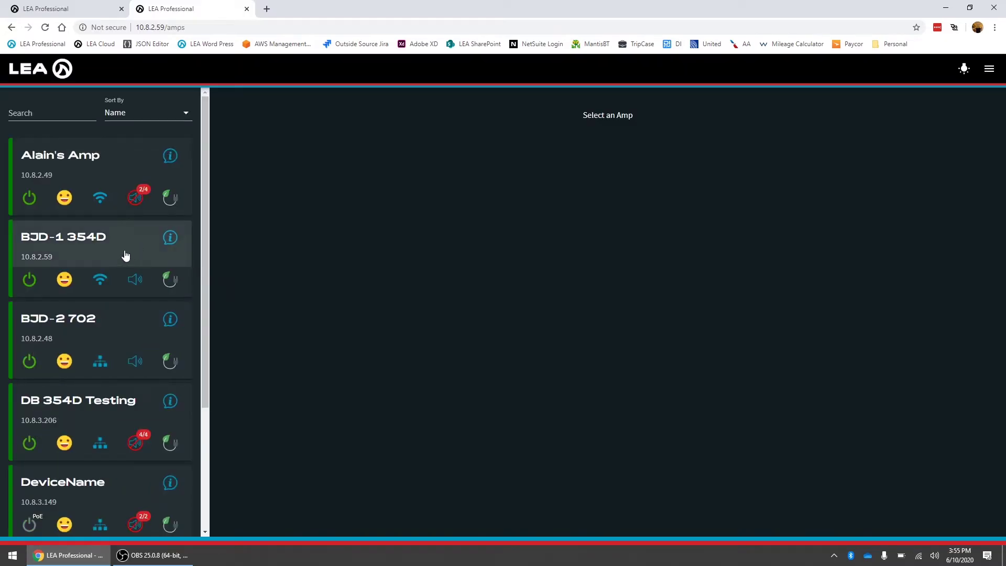
left_click(54, 112)
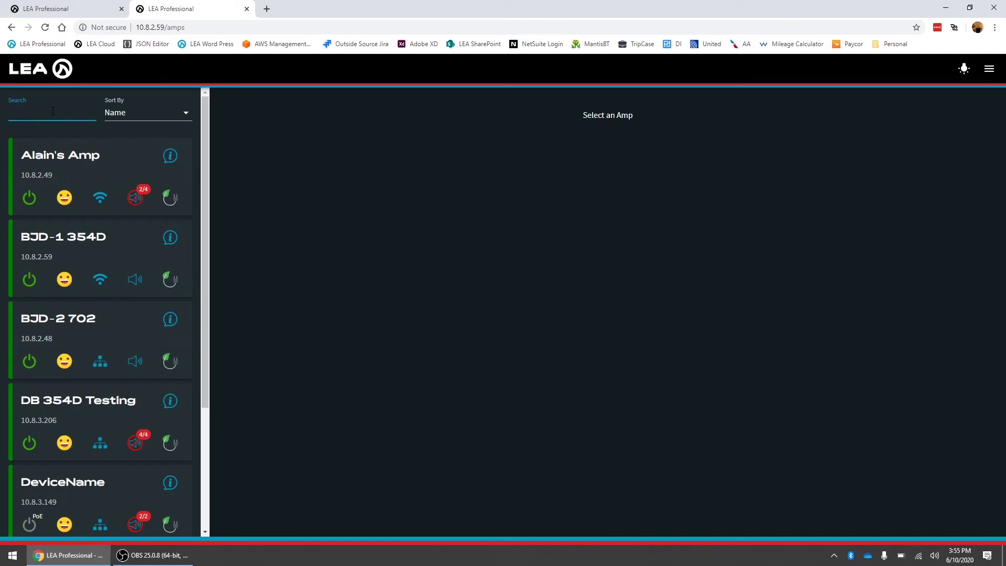
type("bjd")
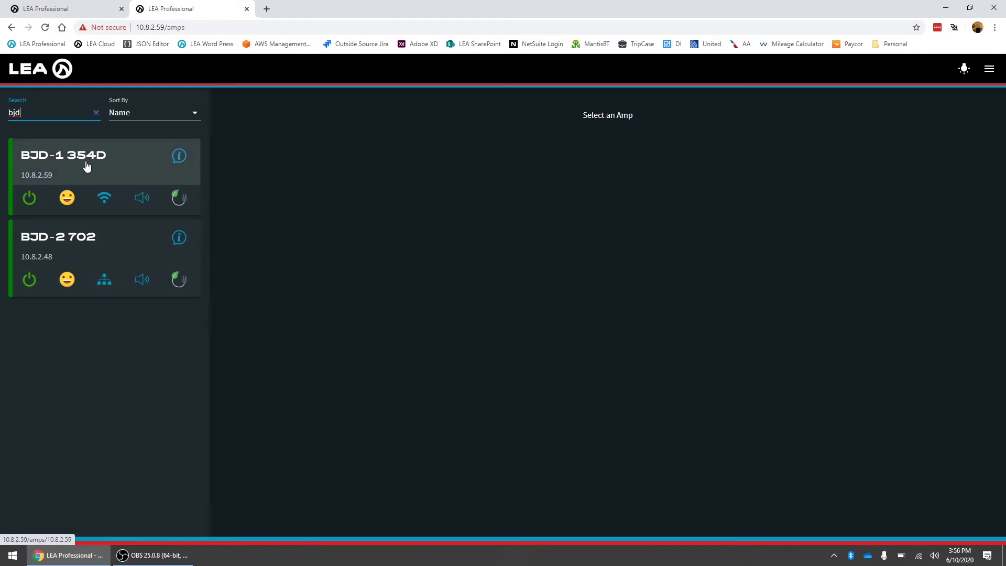
Connect BJD-1 354D to the cloud account with the pasted registration token and acknowledge the success message.
left_click(180, 157)
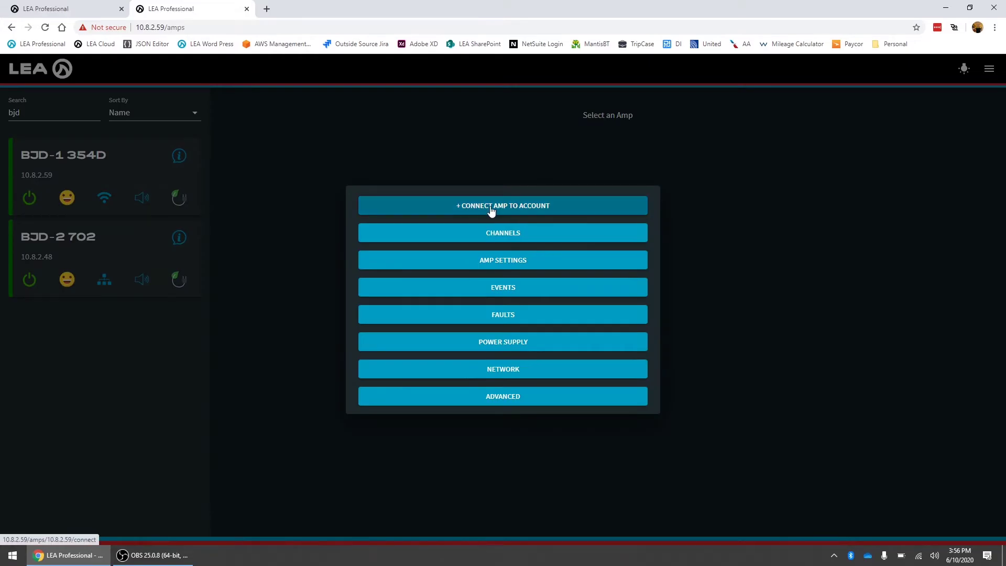
left_click(491, 206)
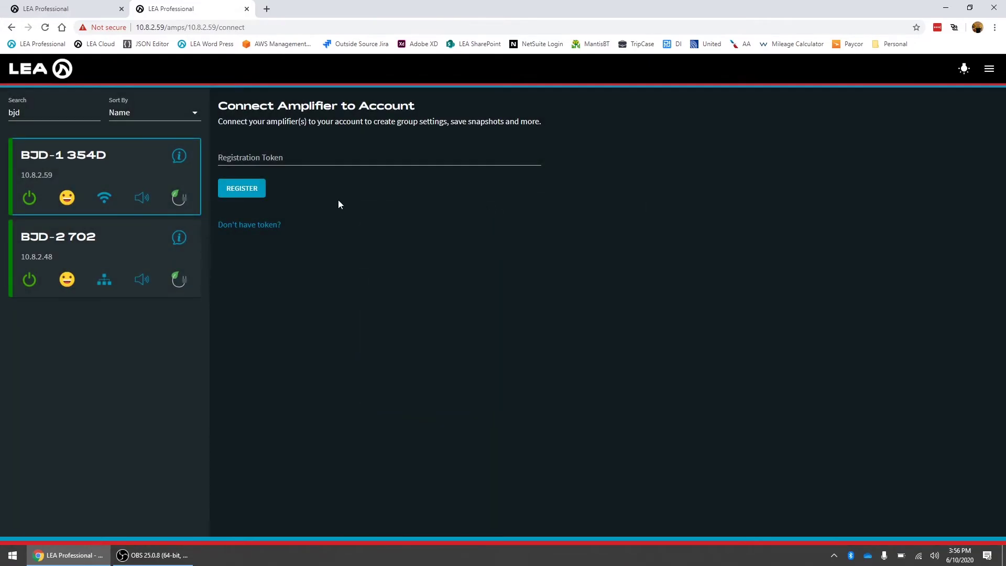
left_click(269, 155)
left_click(268, 156)
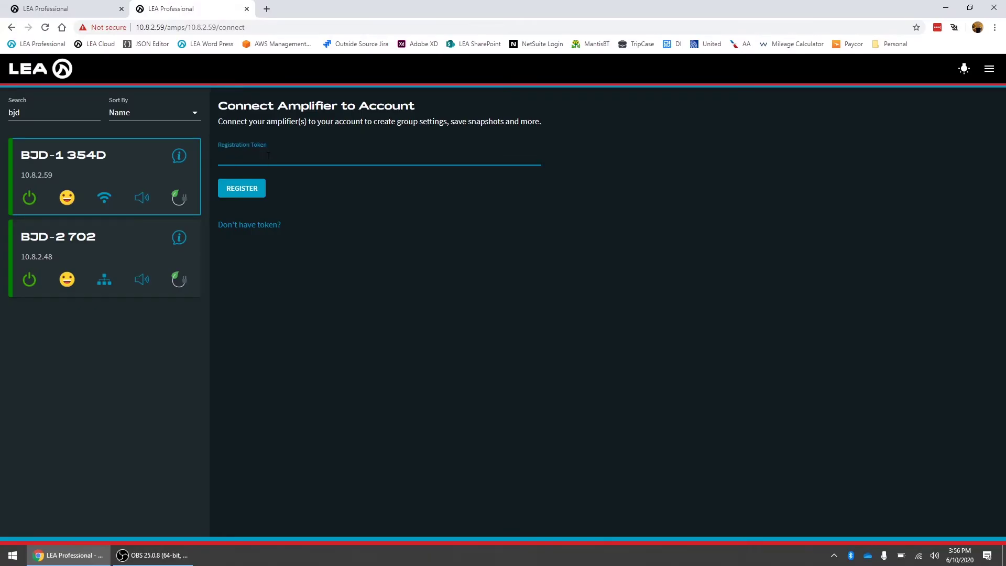
key("ctrl+v")
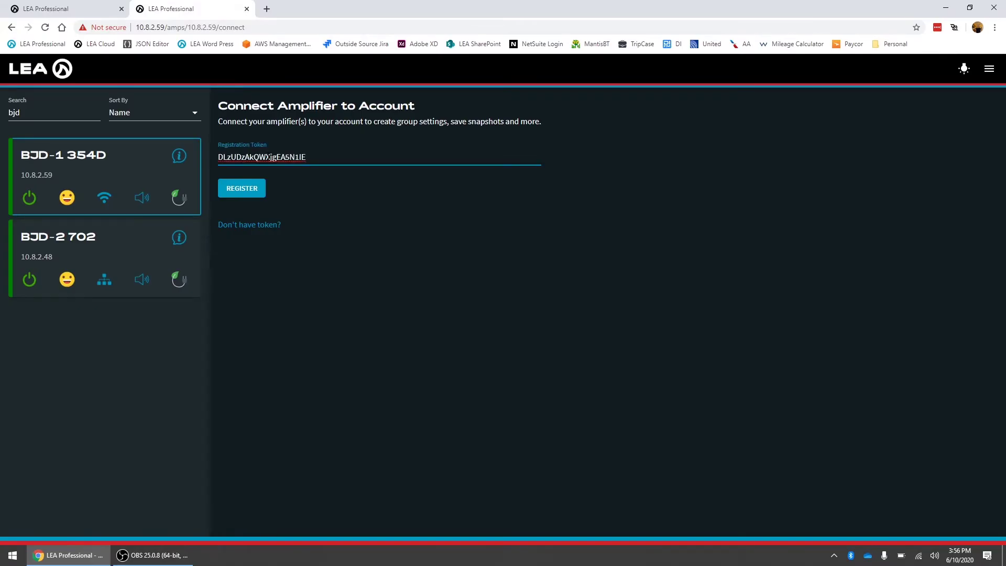
left_click(250, 191)
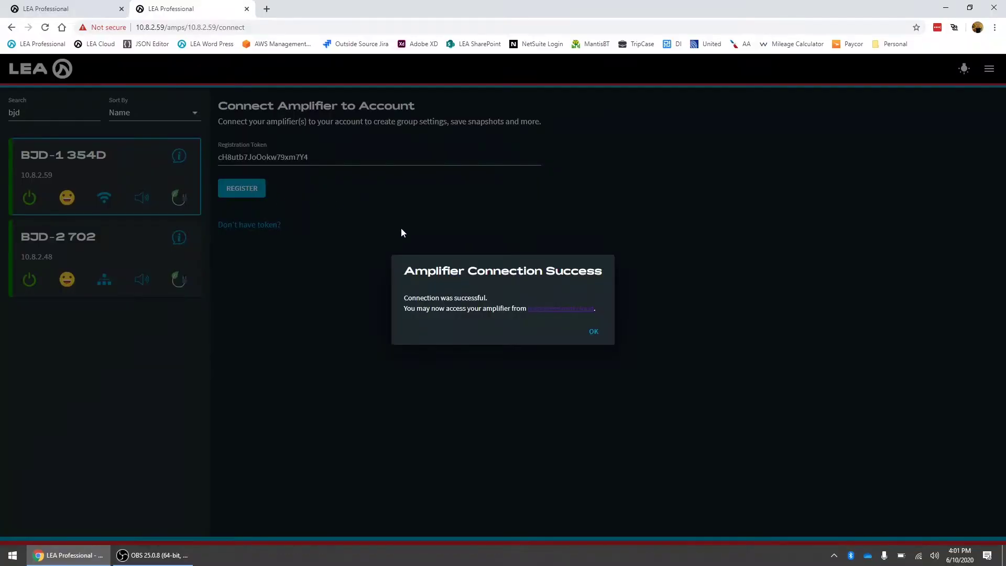
left_click(594, 334)
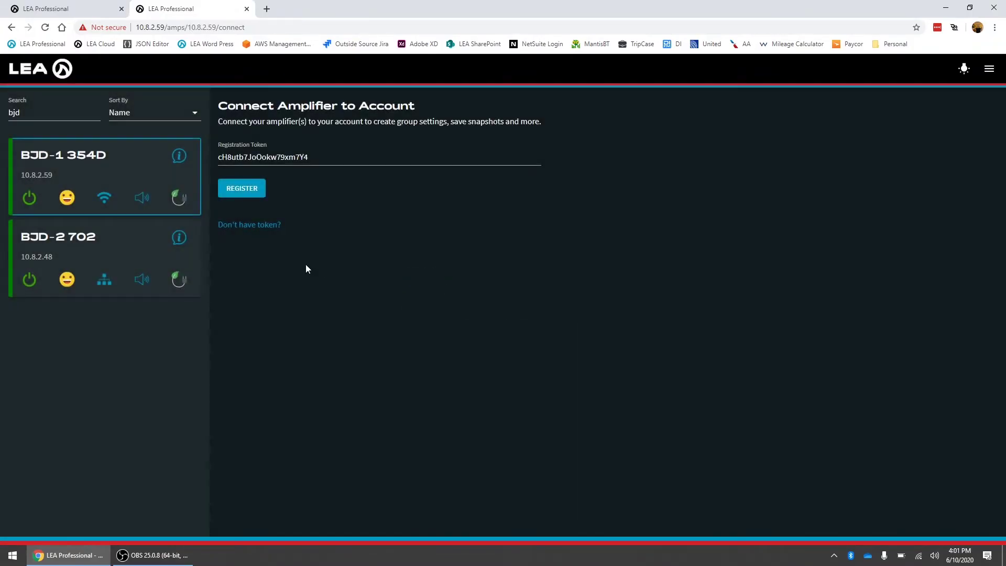
Switch back to the cloud tab and return to the Venues list.
left_click(75, 8)
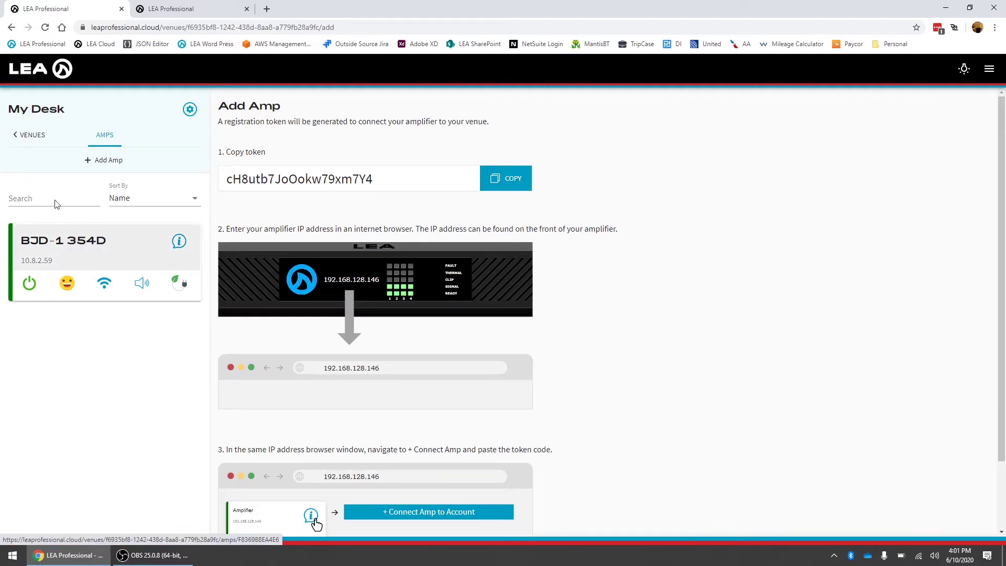
left_click(40, 137)
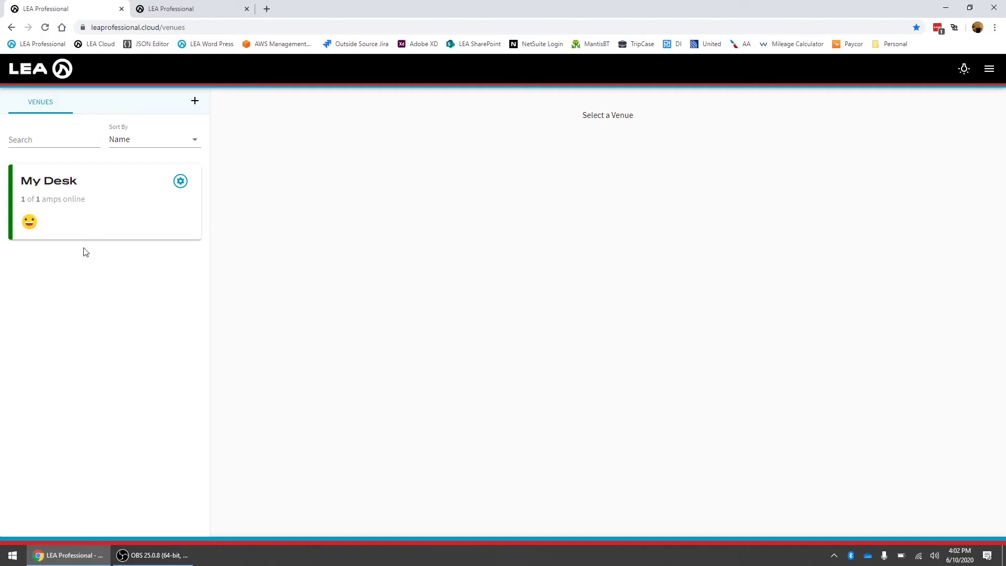
Open BJD-1 354D's channel controls in My Desk and drop channels 1–3 volume low.
left_click(93, 193)
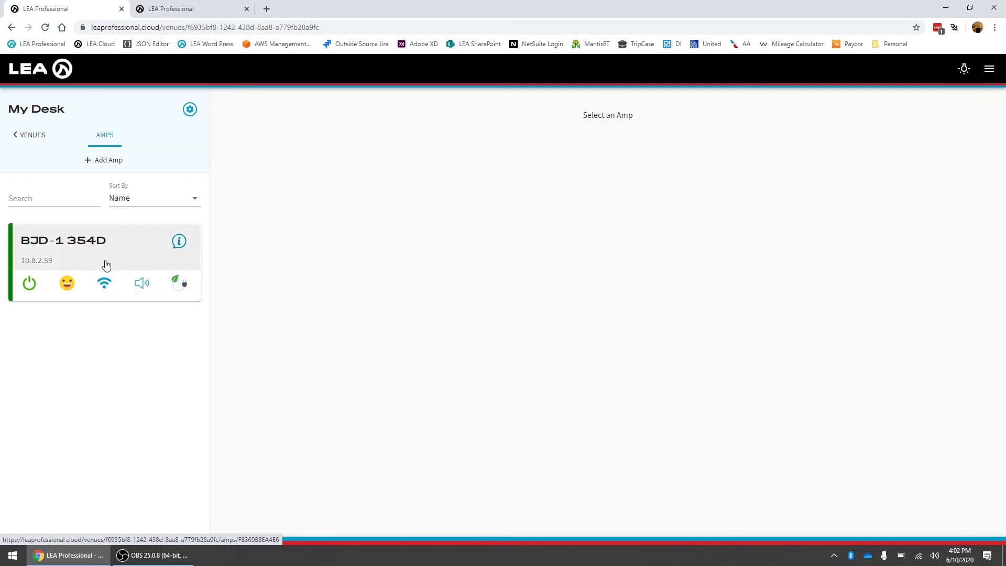
left_click(113, 246)
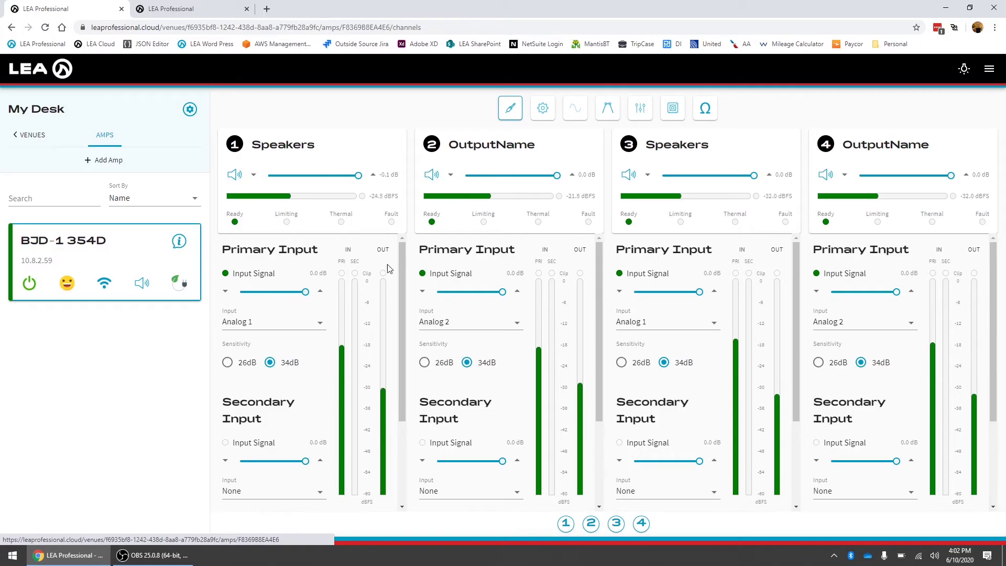
left_click(289, 175)
left_click(503, 176)
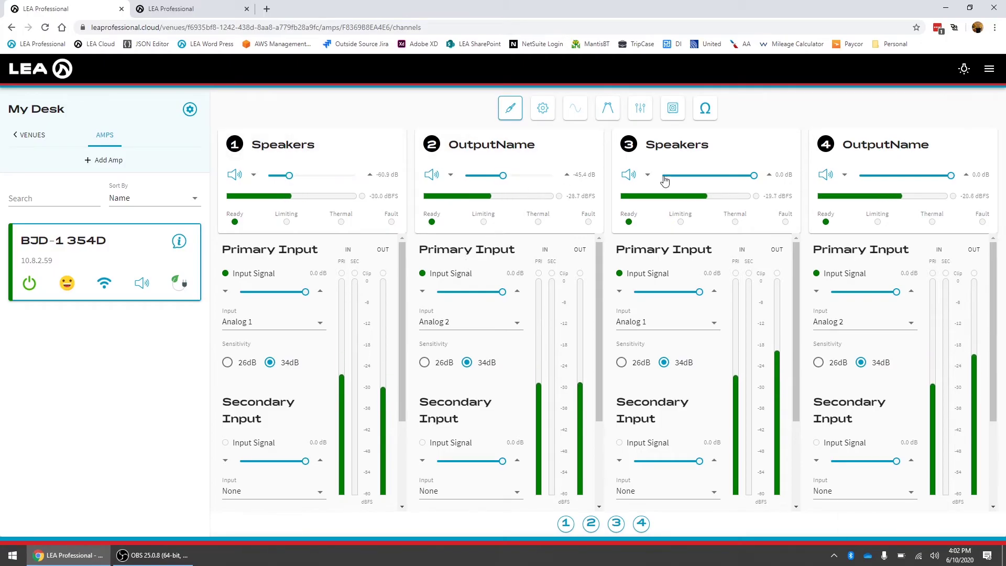
left_click(699, 175)
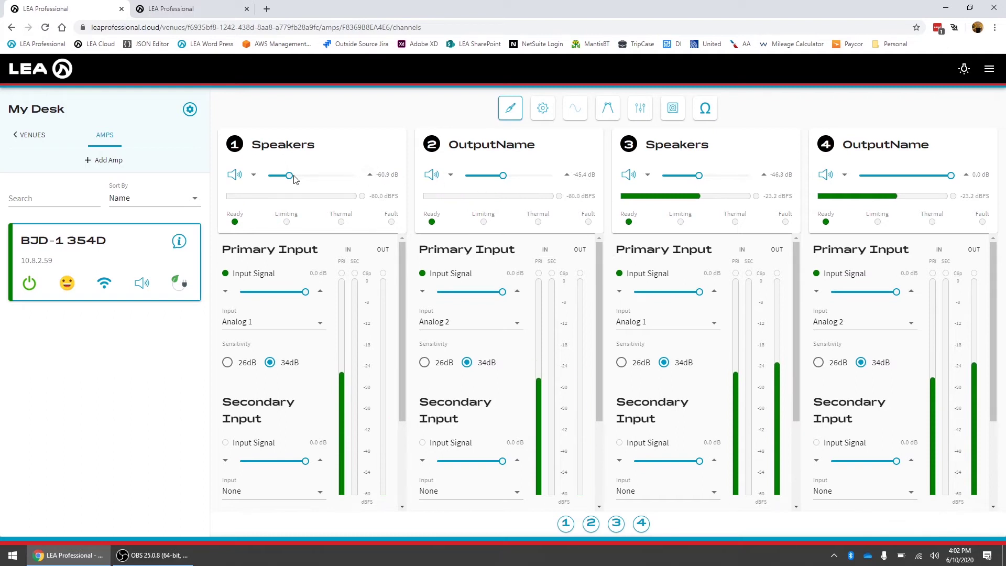
Restore the channel 1, 2 and 3 volumes to -0.1 dB.
left_click_drag(289, 175, 358, 175)
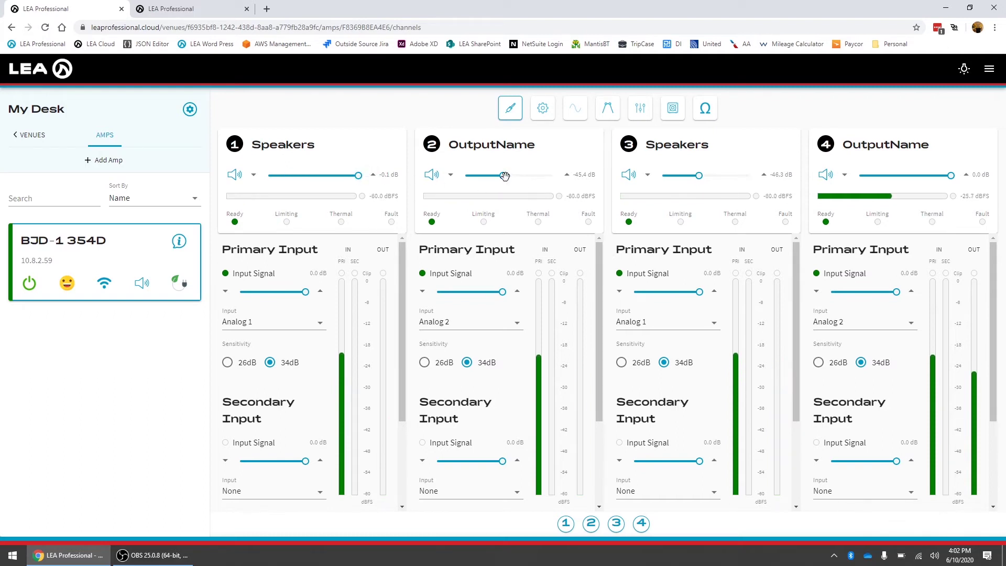
left_click_drag(504, 176, 556, 176)
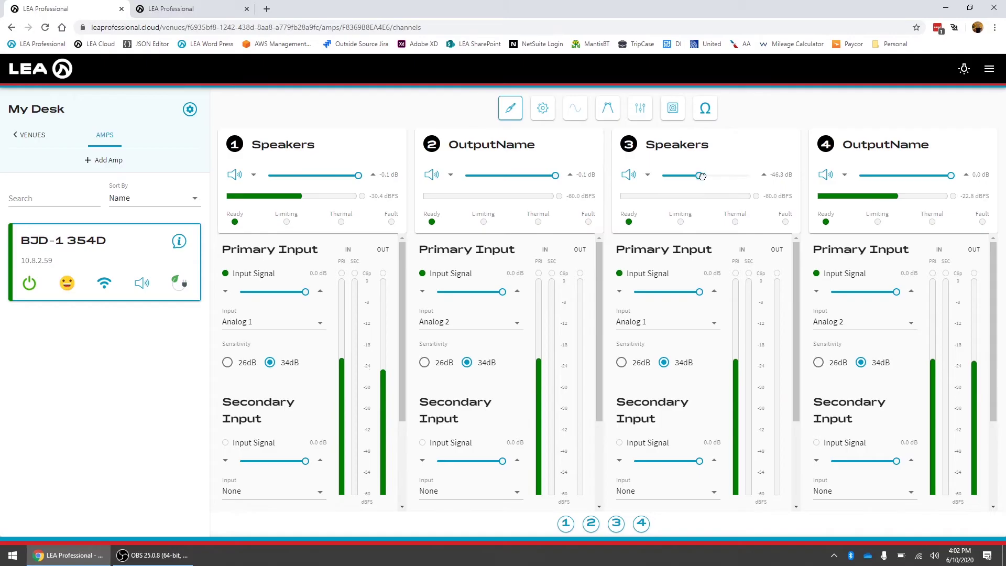
left_click_drag(700, 176, 753, 175)
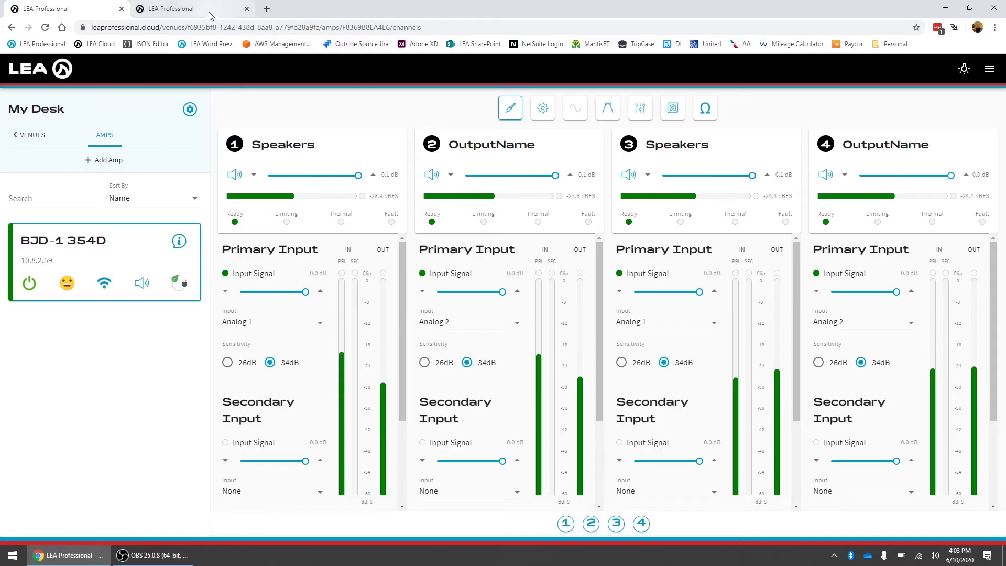
Tile the cloud and amplifier web UI windows side by side, opening BJD-1 354D channel 1 Speakers in the web UI.
left_click_drag(205, 9, 1003, 48)
left_click(380, 80)
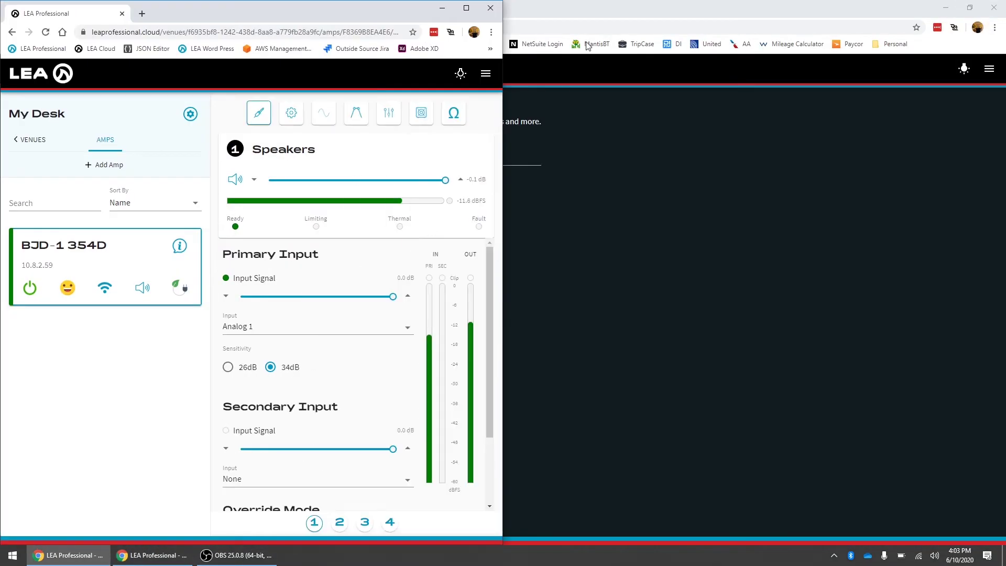
key("super+Up")
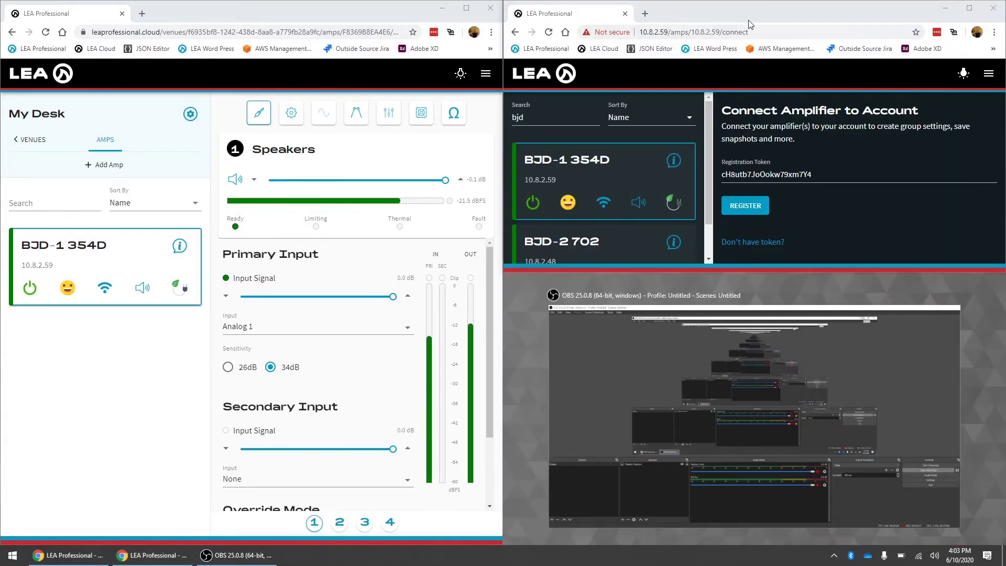
key("super+Down")
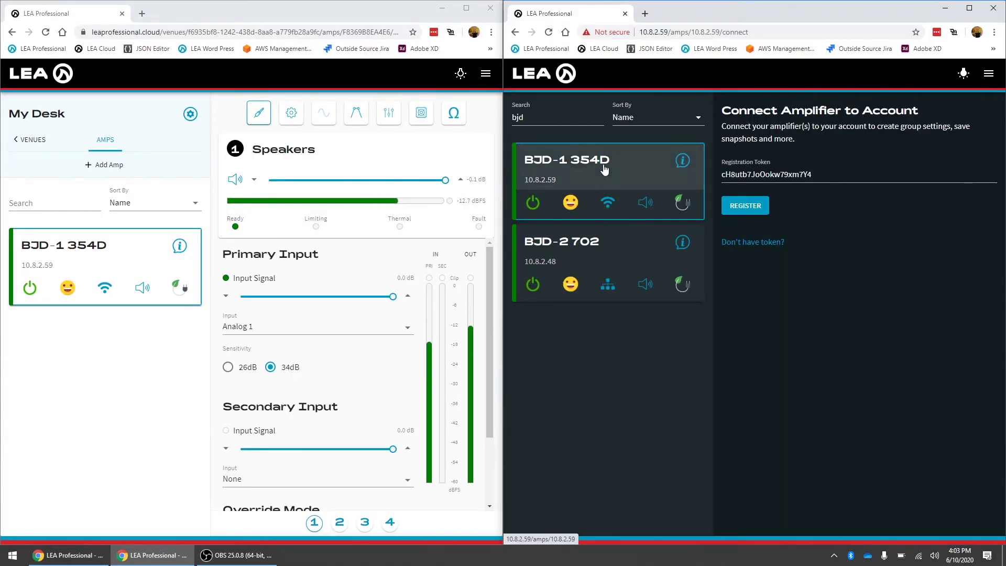
left_click(590, 215)
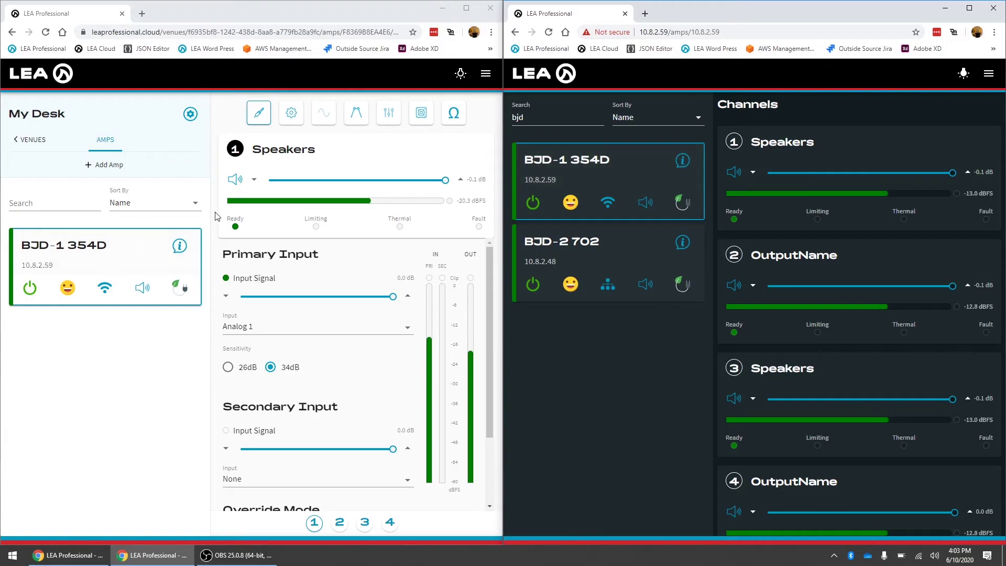
left_click(762, 142)
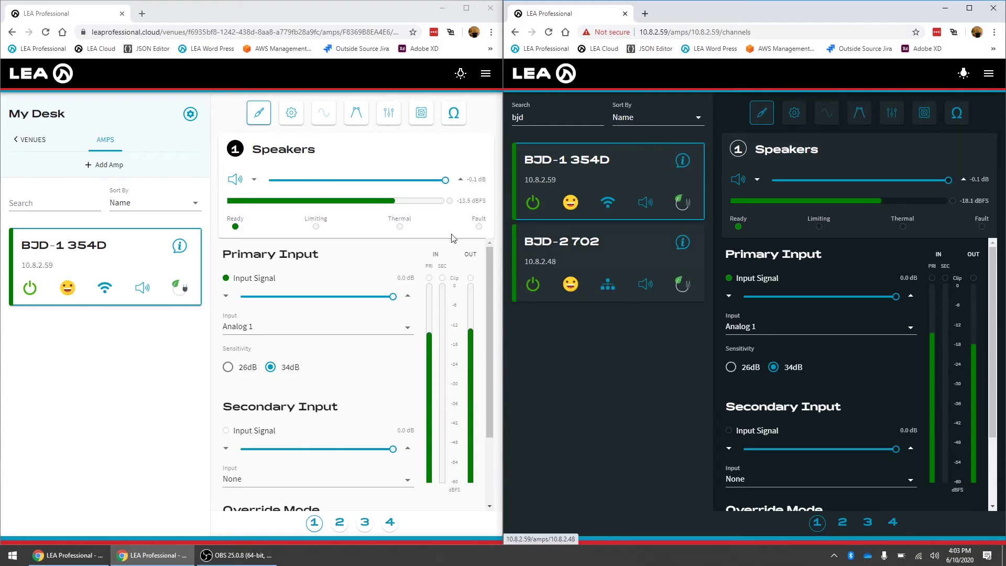
Drop channel 1 Speakers to -47.3 dB in the web UI, then set -13.2 dB from the cloud.
left_click(844, 179)
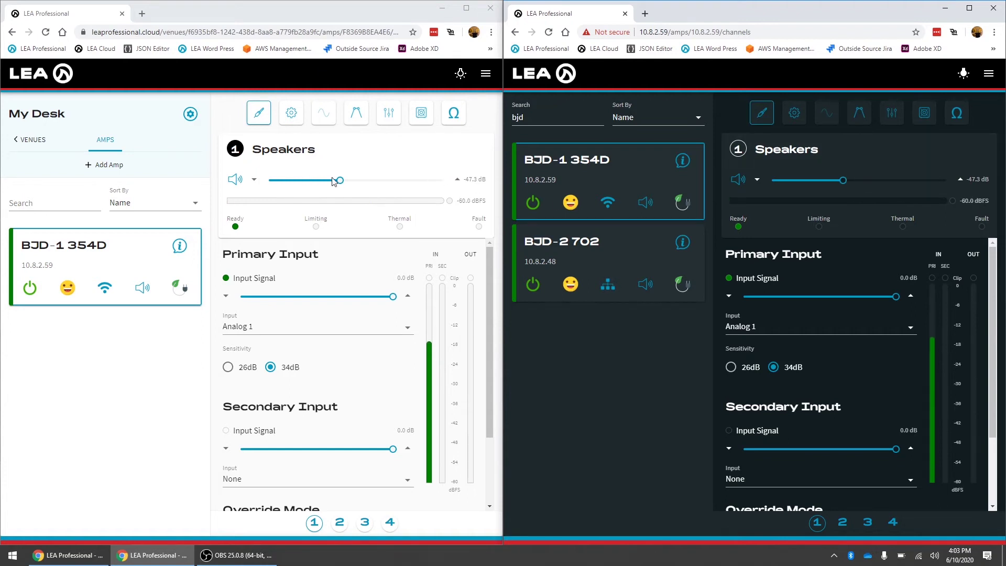
left_click(414, 180)
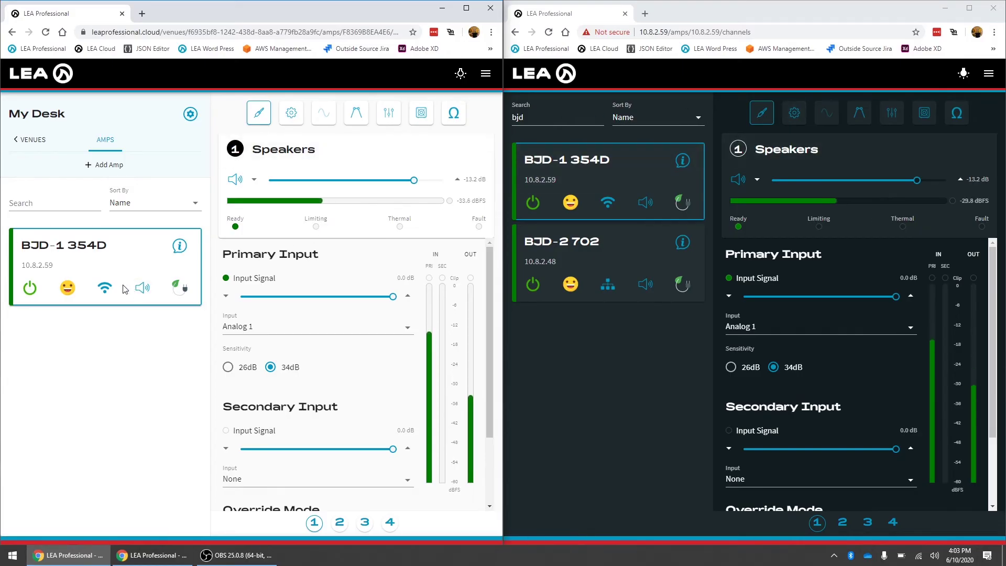
Open BJD-1 354D's Network settings via the WiFi icon on its amp card.
left_click(109, 294)
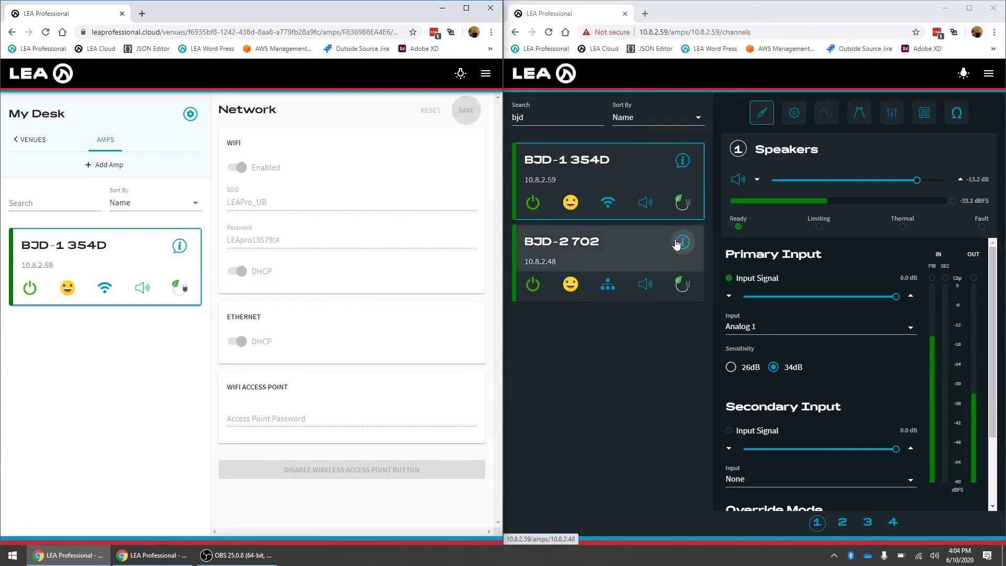
Open the BJD-1 354D amp settings page showing Locator, Password and device details.
left_click(682, 164)
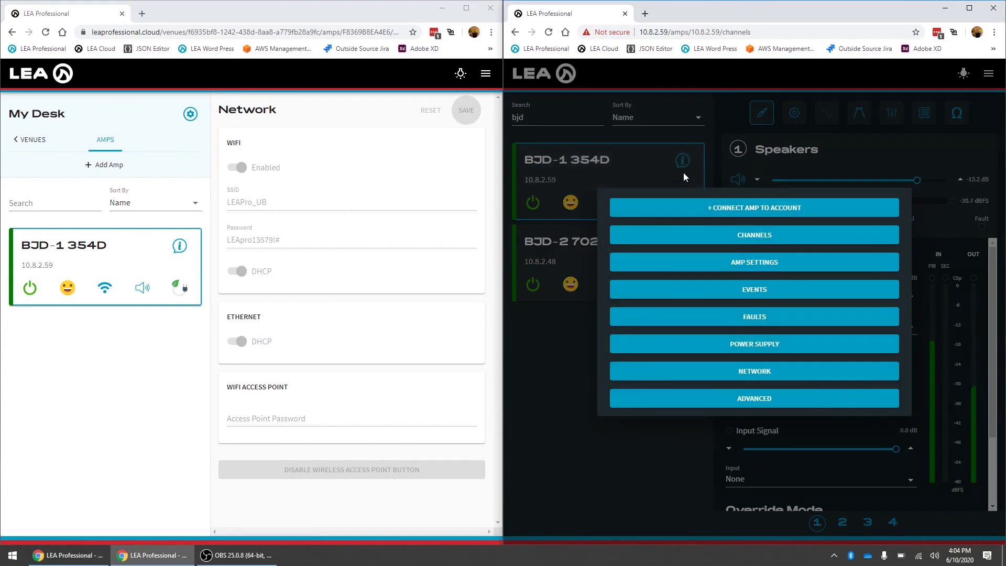
left_click(748, 264)
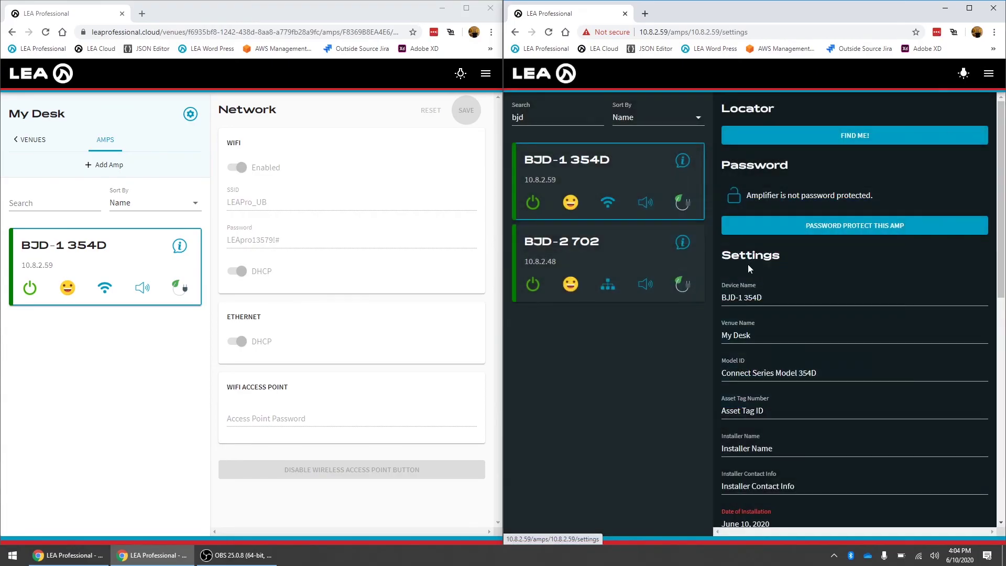